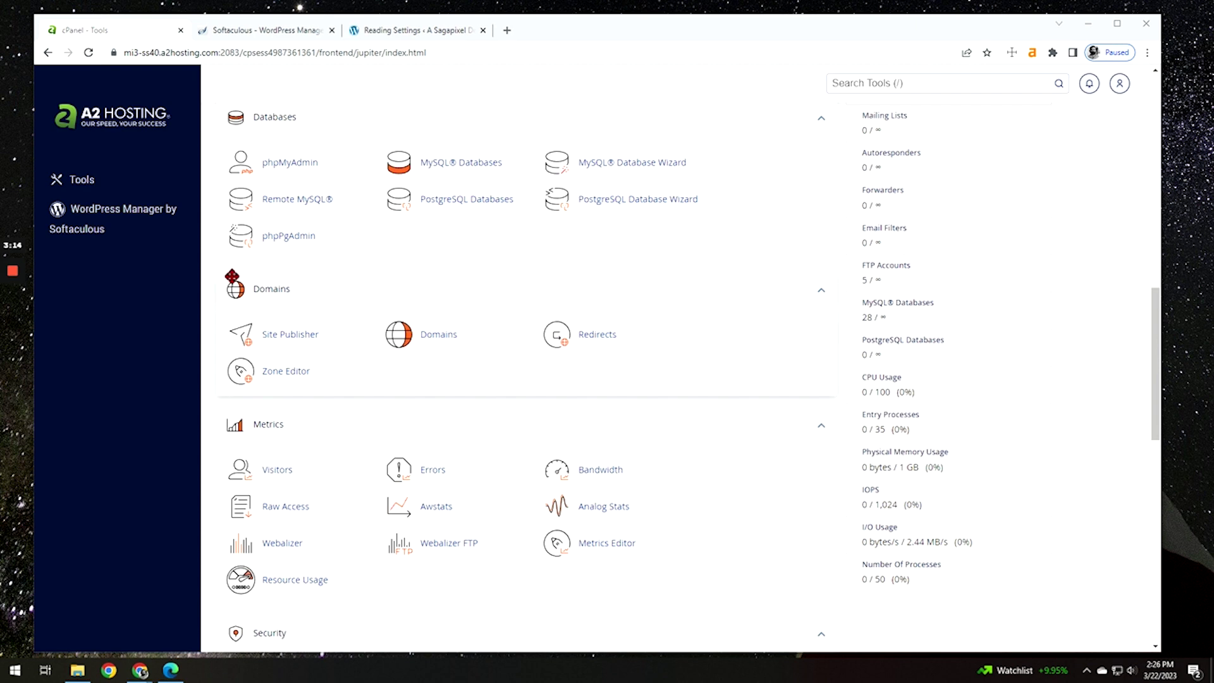
Step: Find File Manager with the tools search 'file man' and open the dev1.sagapixel.net folder
scroll(253, 306, "up", 1)
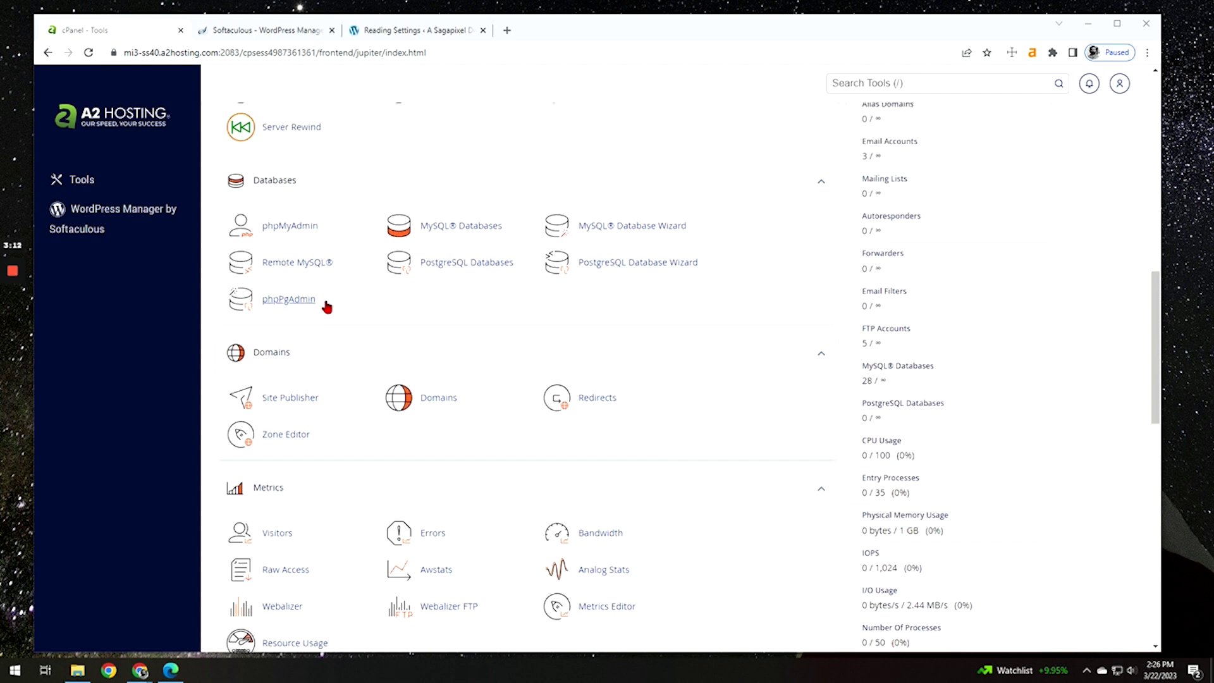
left_click(900, 84)
type("file man")
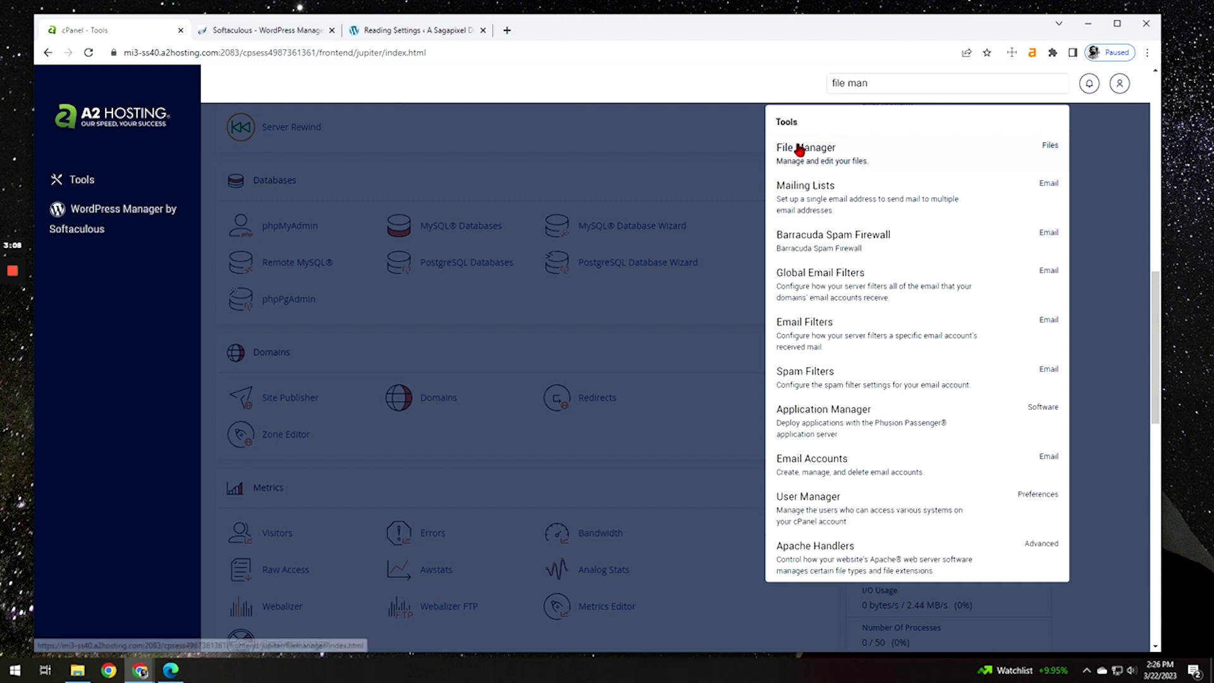
left_click(800, 149)
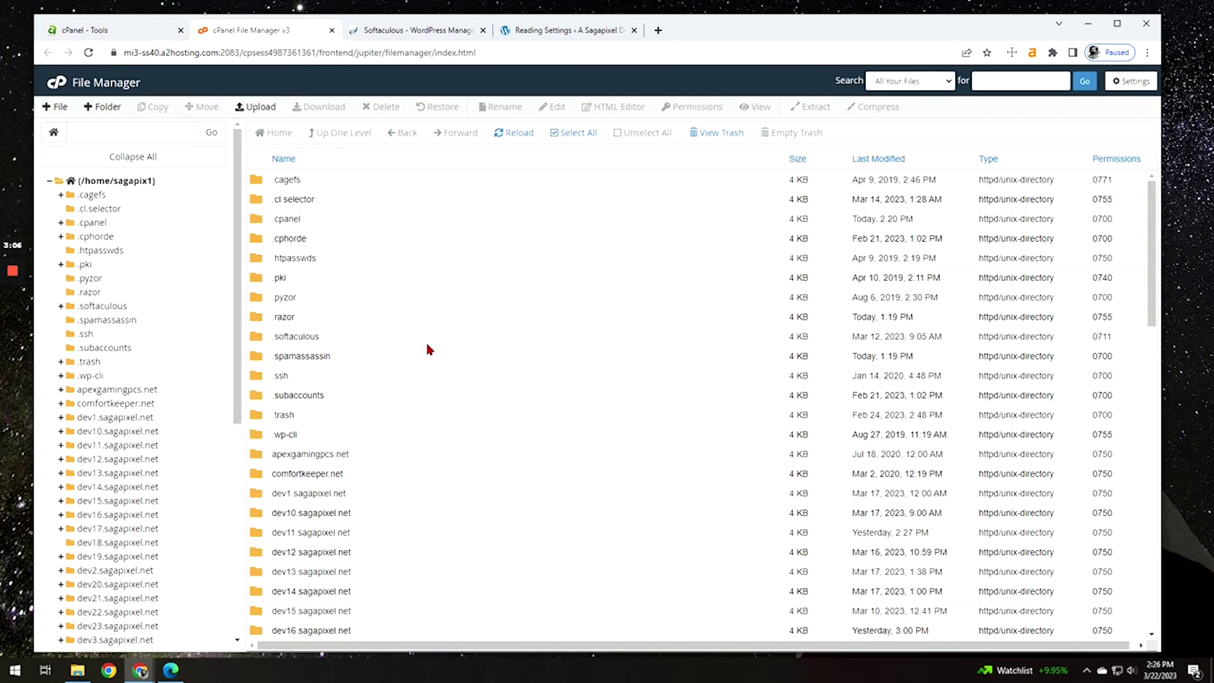
scroll(341, 392, "down", 1)
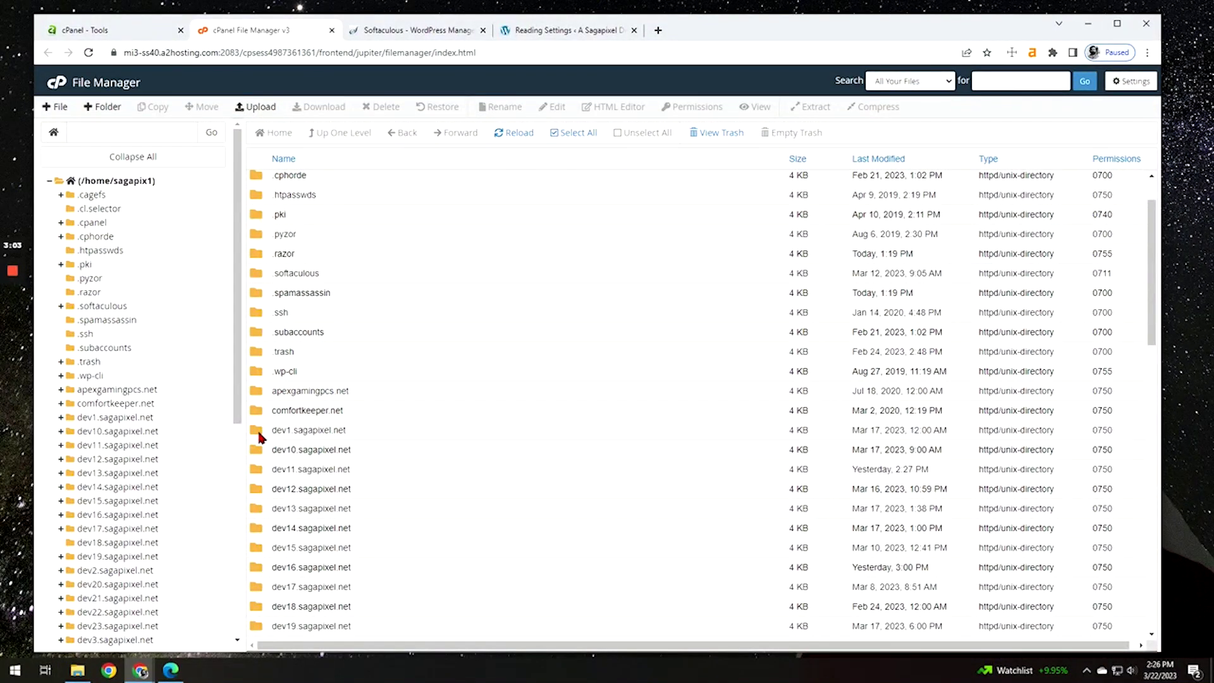
double_click(257, 436)
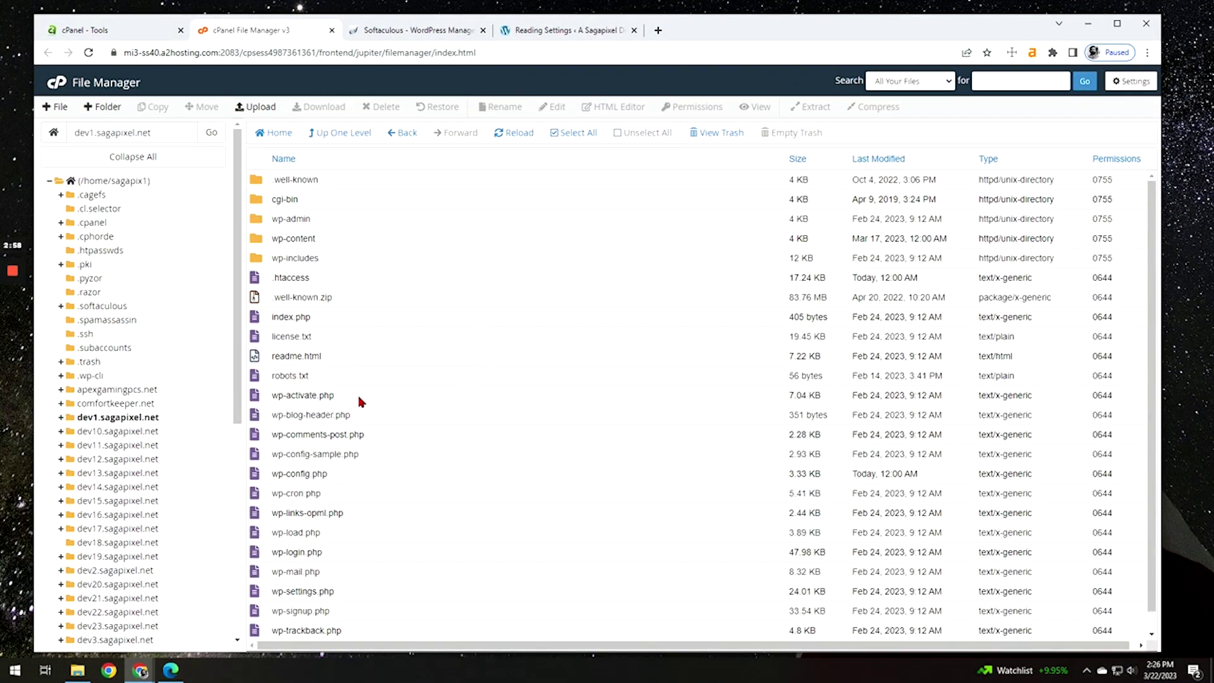
Step: Open wp-config.php in the File Manager code editor
left_click(356, 478)
right_click(356, 478)
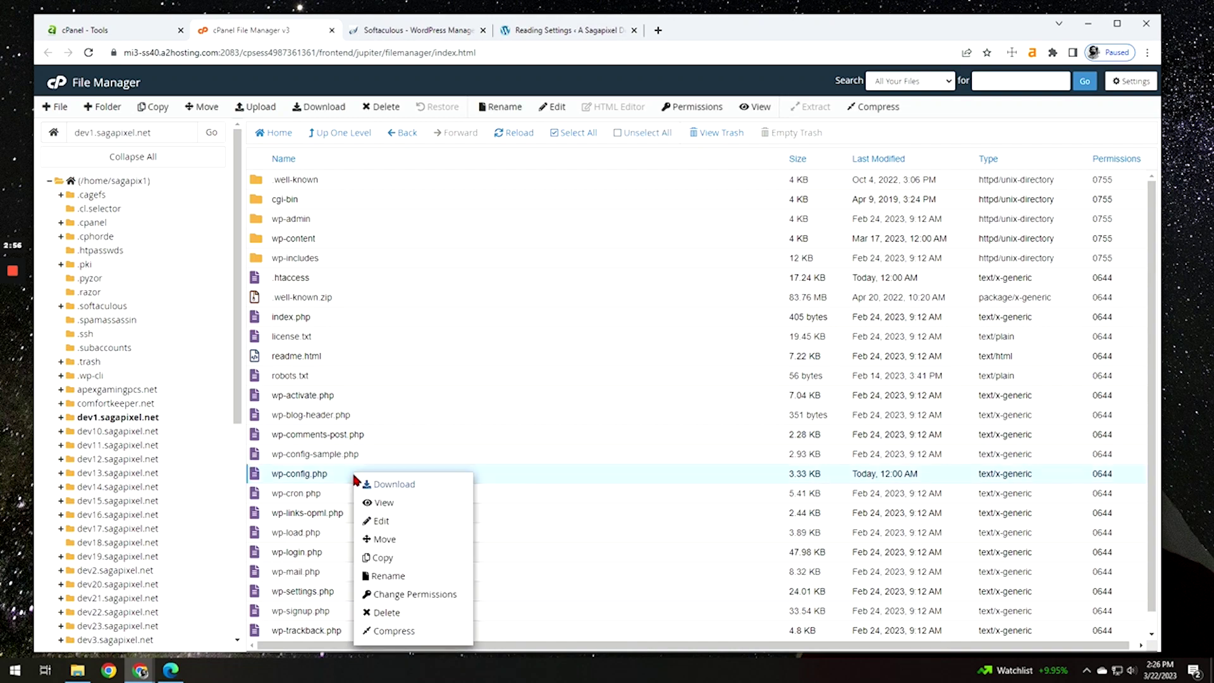
left_click(399, 528)
left_click(709, 455)
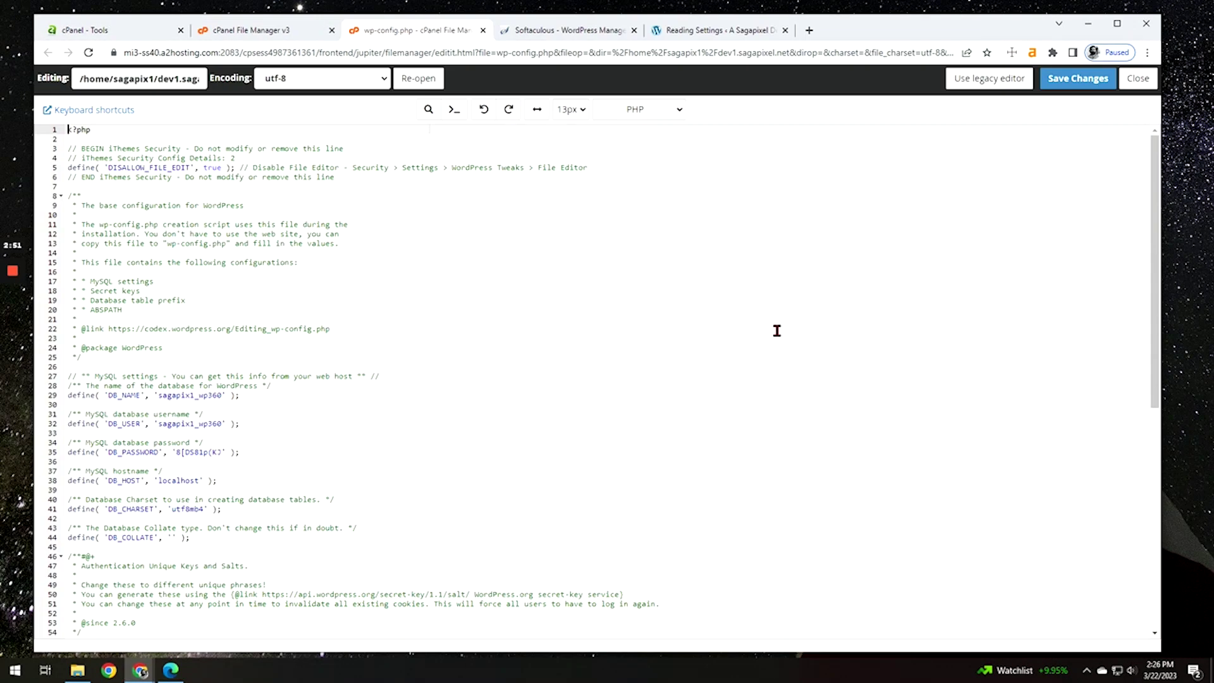
Step: Select the WP_DEBUG and DISABLE_WP_CRON define lines around line 87
scroll(771, 338, "down", 5)
scroll(755, 353, "down", 2)
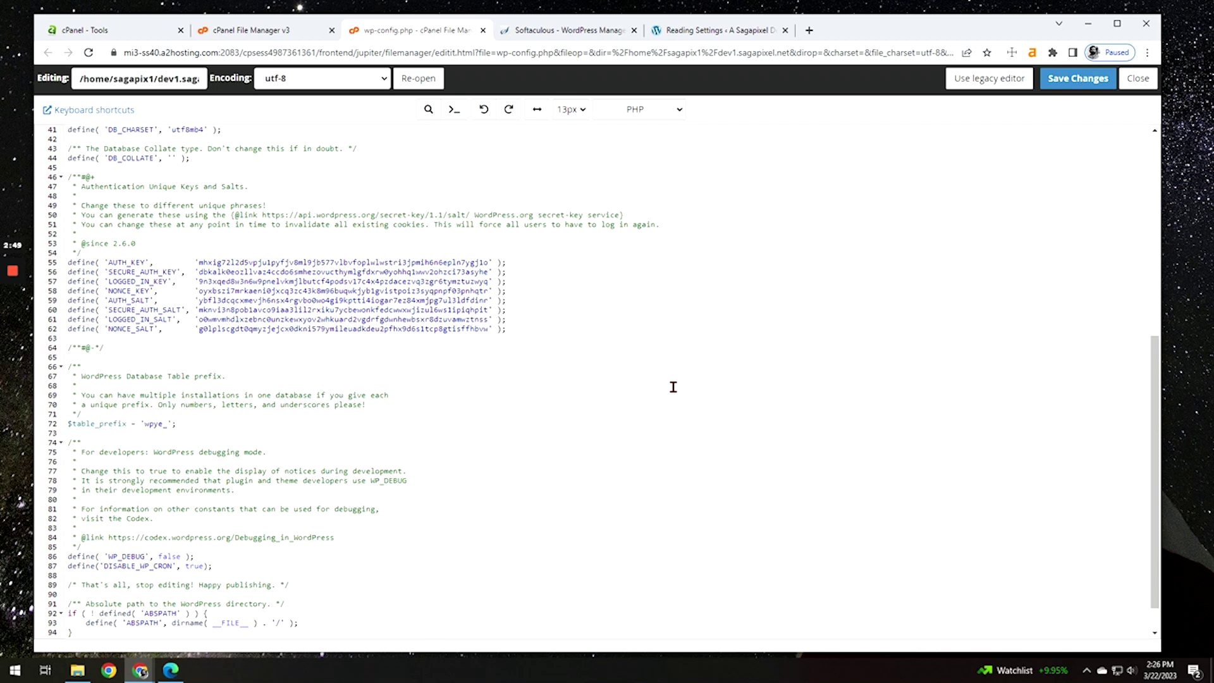
scroll(593, 418, "down", 1)
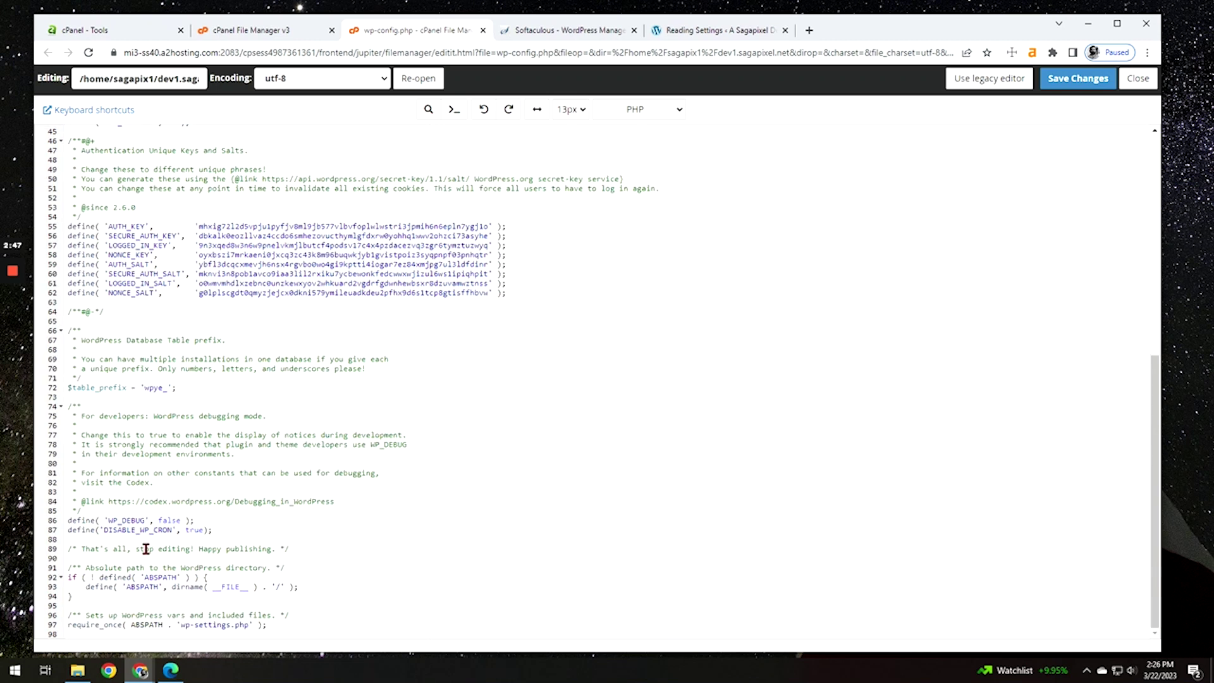
left_click(226, 530)
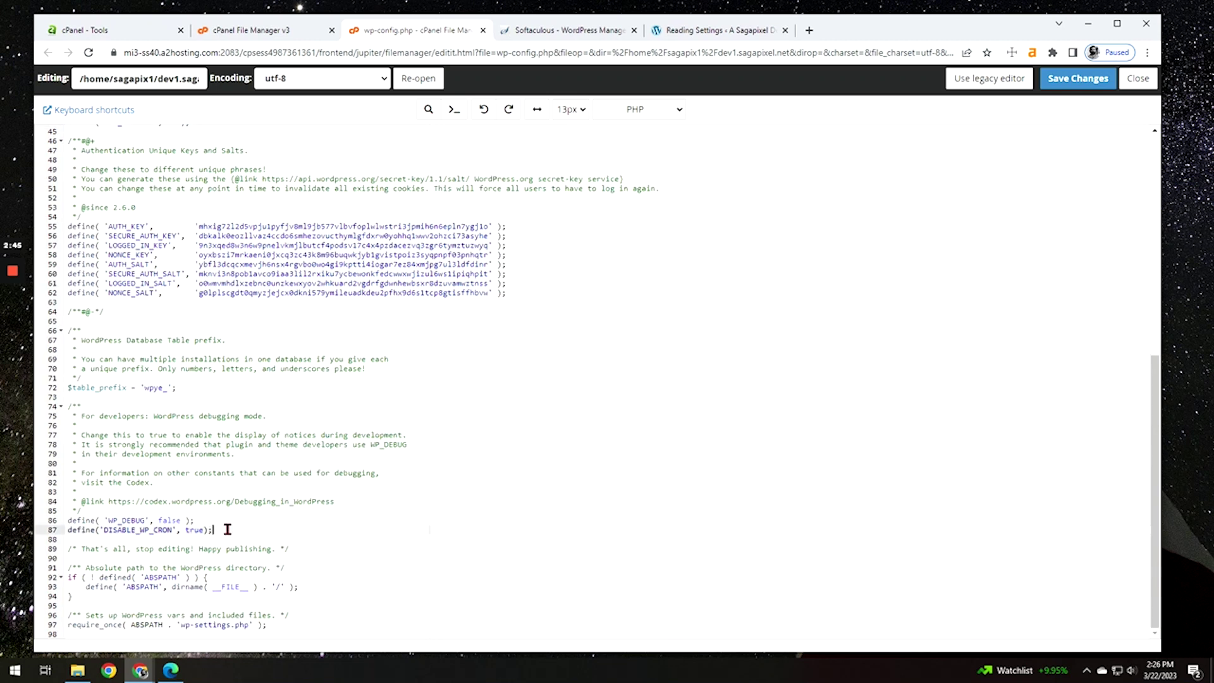
left_click_drag(225, 530, 73, 534)
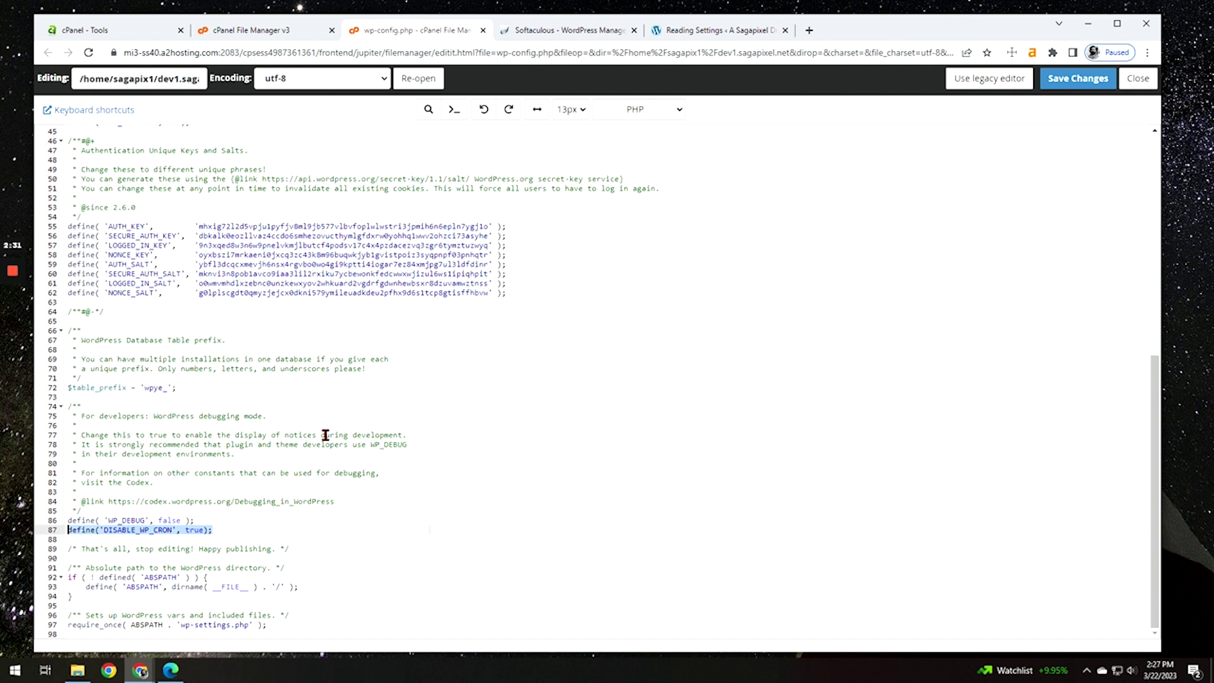
Step: Search the tools for 'cron', open Cron Jobs in a new tab, and preview the Common Settings presets
left_click(122, 32)
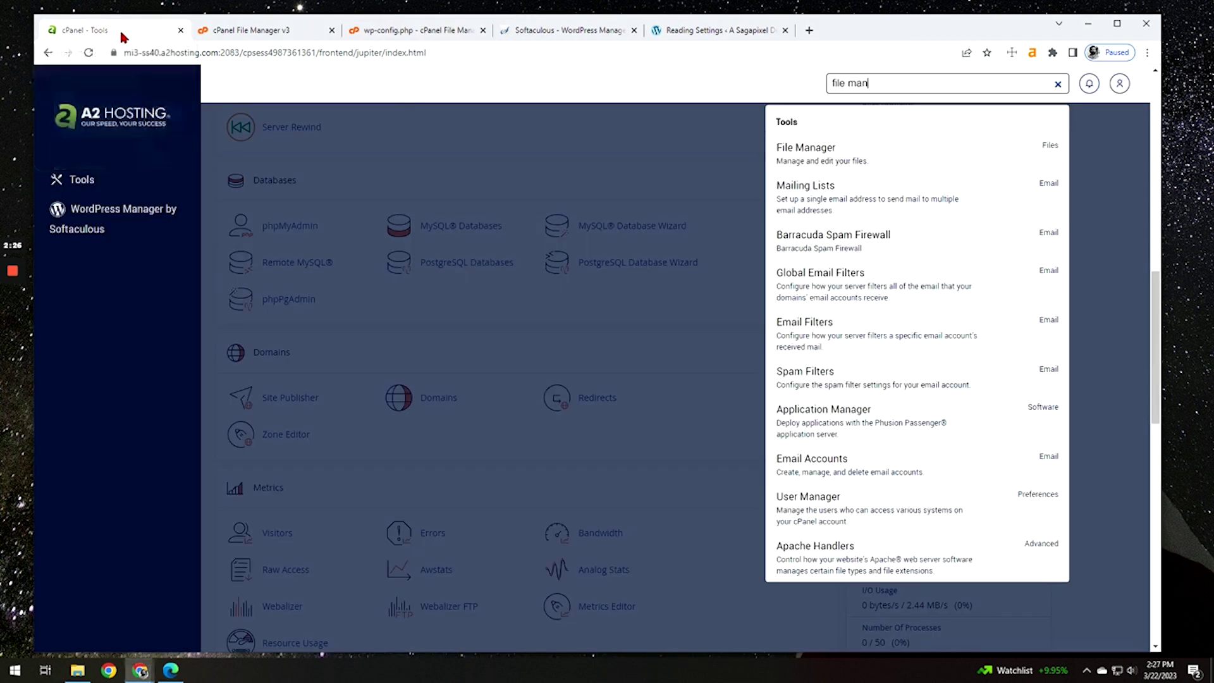
left_click(826, 87)
type("cron")
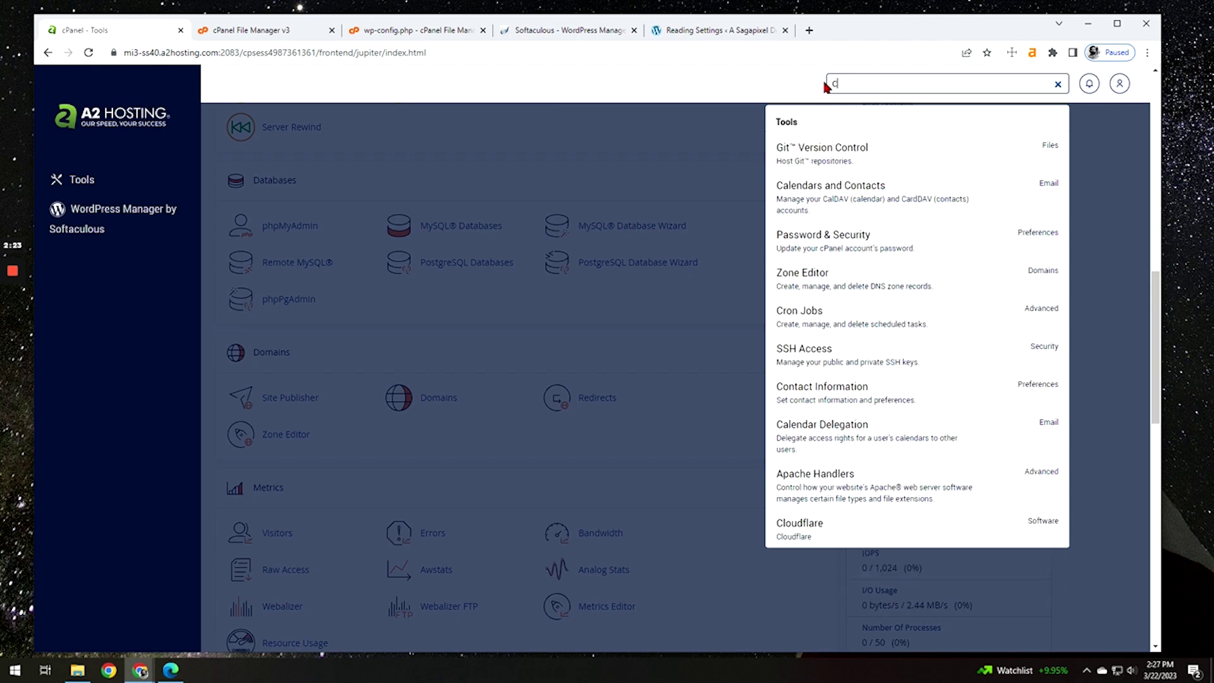
middle_click(832, 158)
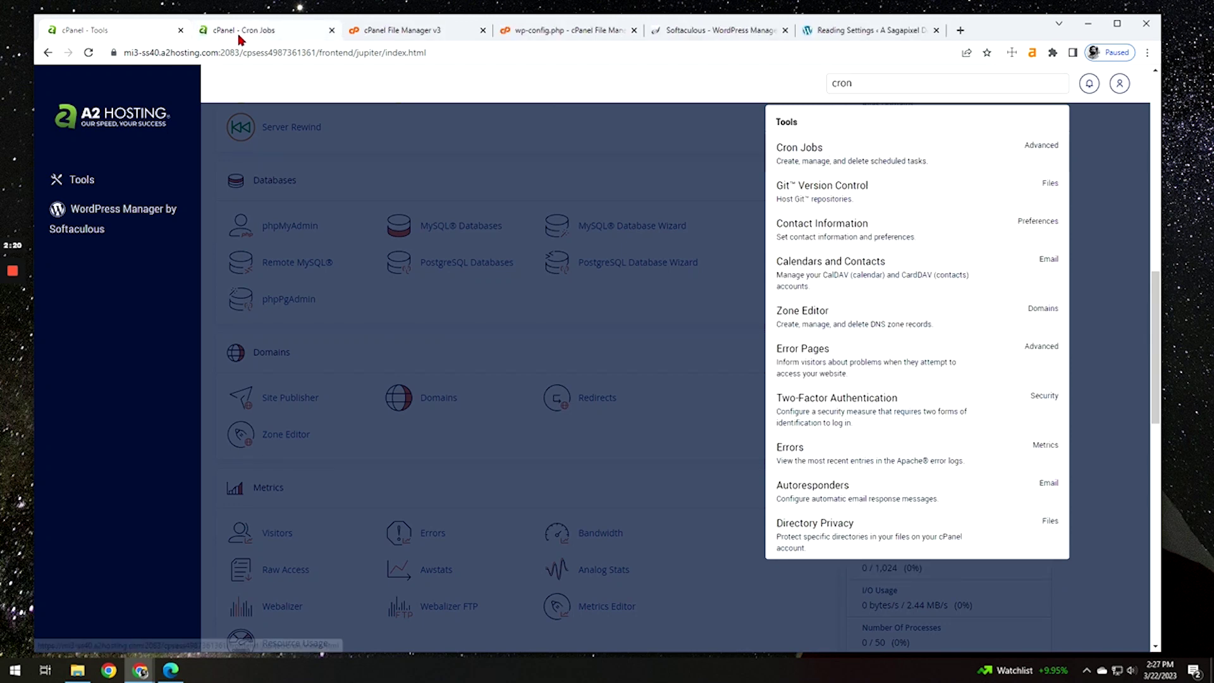
left_click(241, 32)
scroll(401, 249, "down", 3)
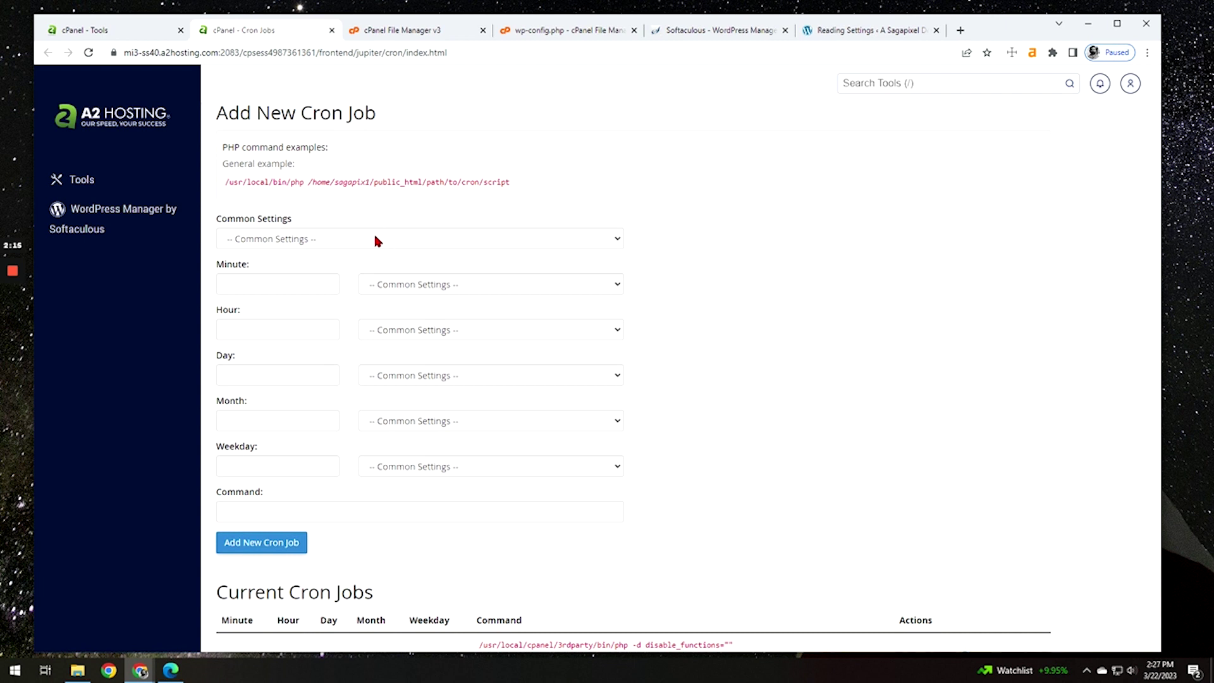
left_click(377, 240)
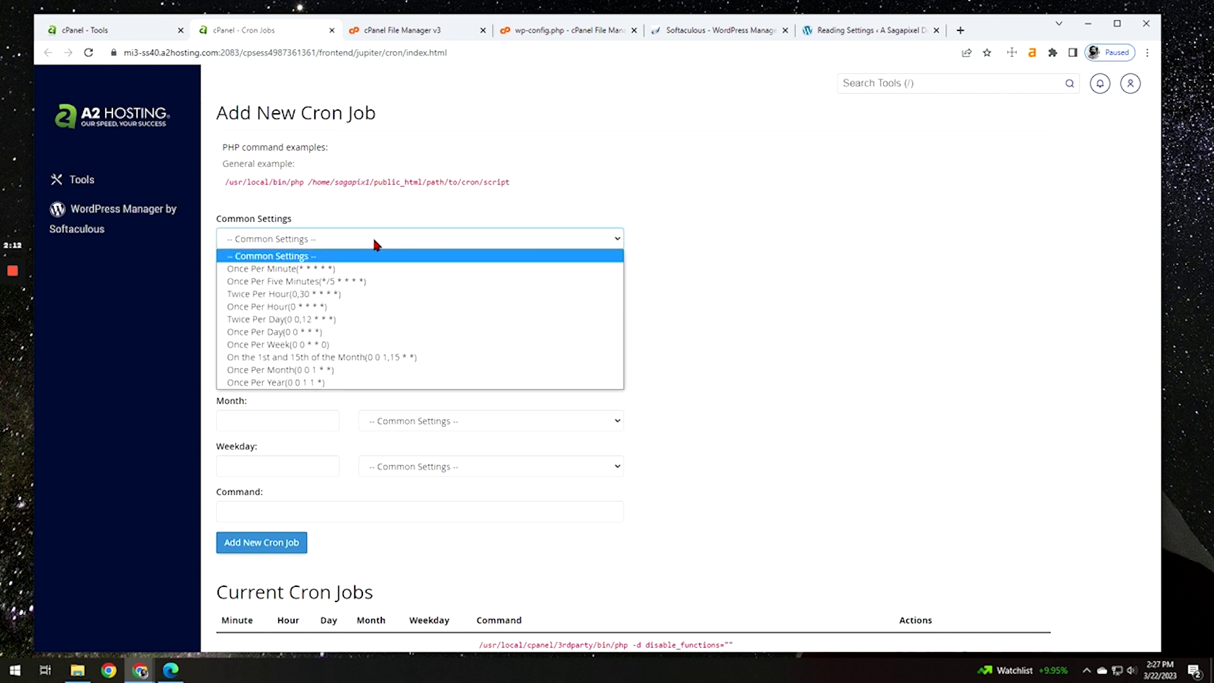
left_click(417, 212)
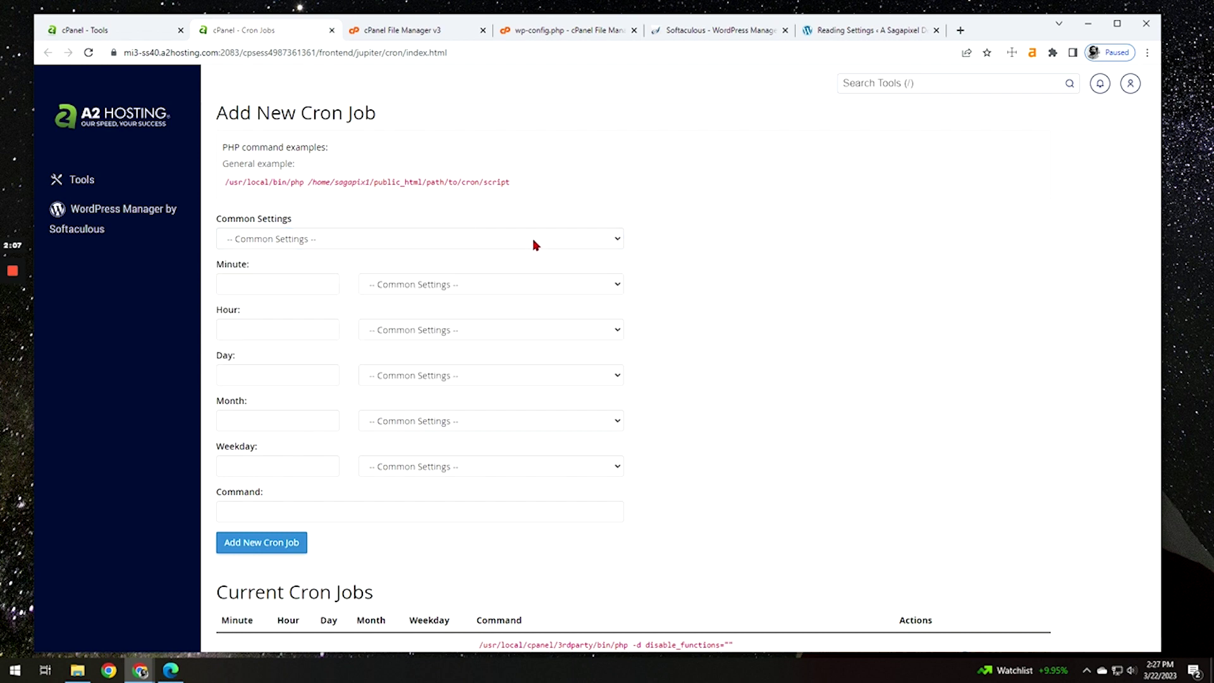
scroll(531, 250, "down", 3)
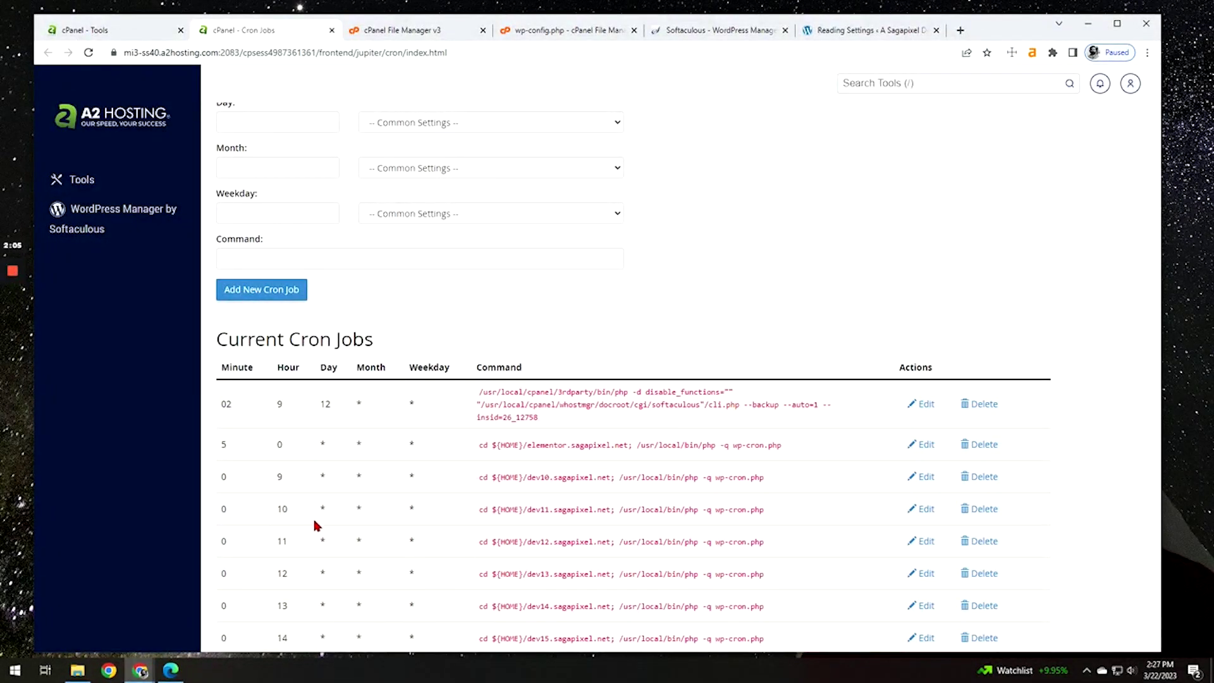
scroll(401, 320, "down", 3)
scroll(590, 358, "down", 2)
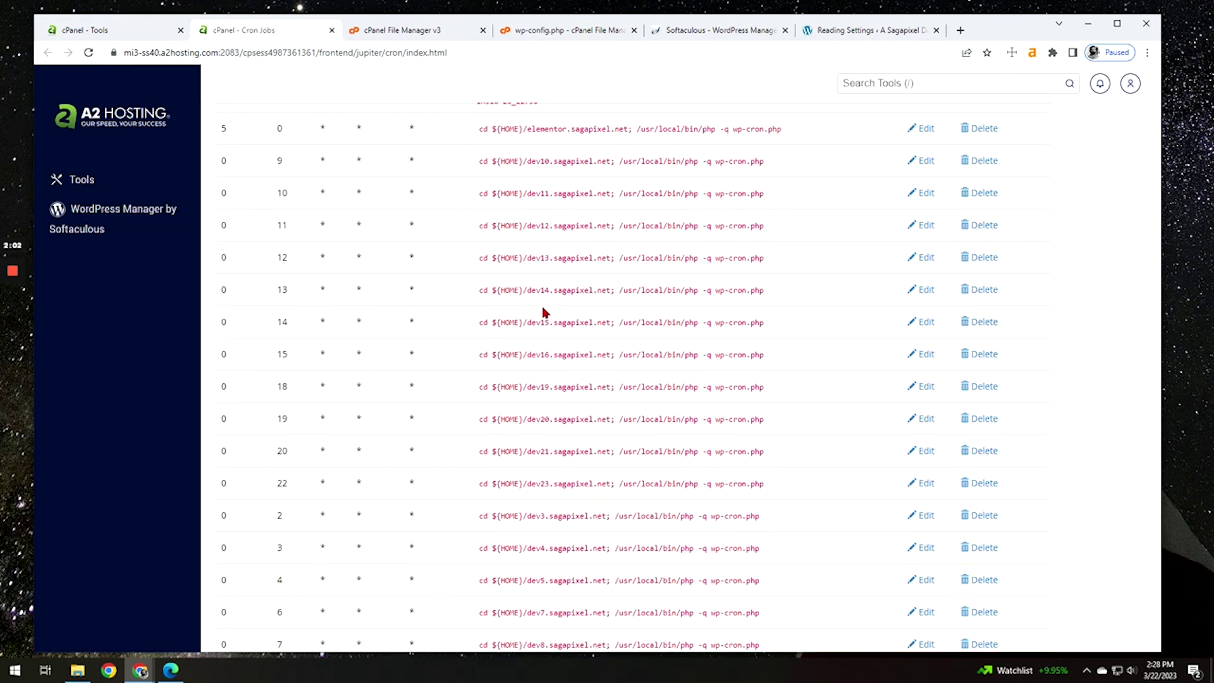
scroll(545, 582, "up", 2)
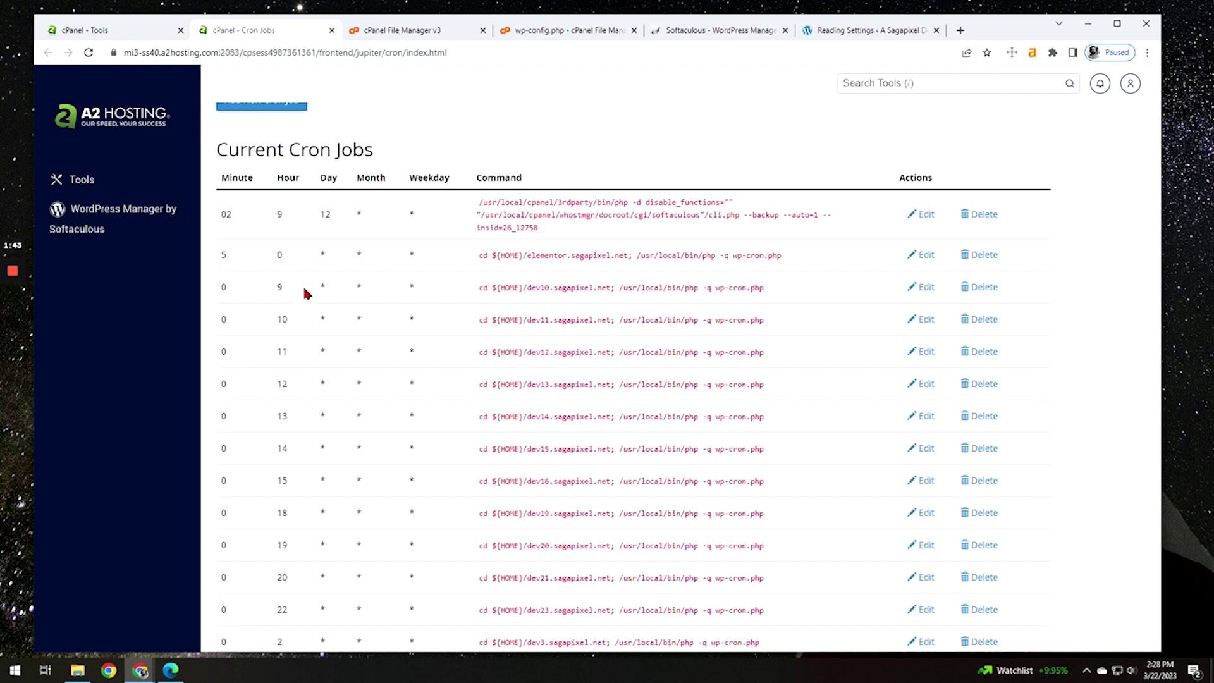
scroll(363, 293, "down", 5)
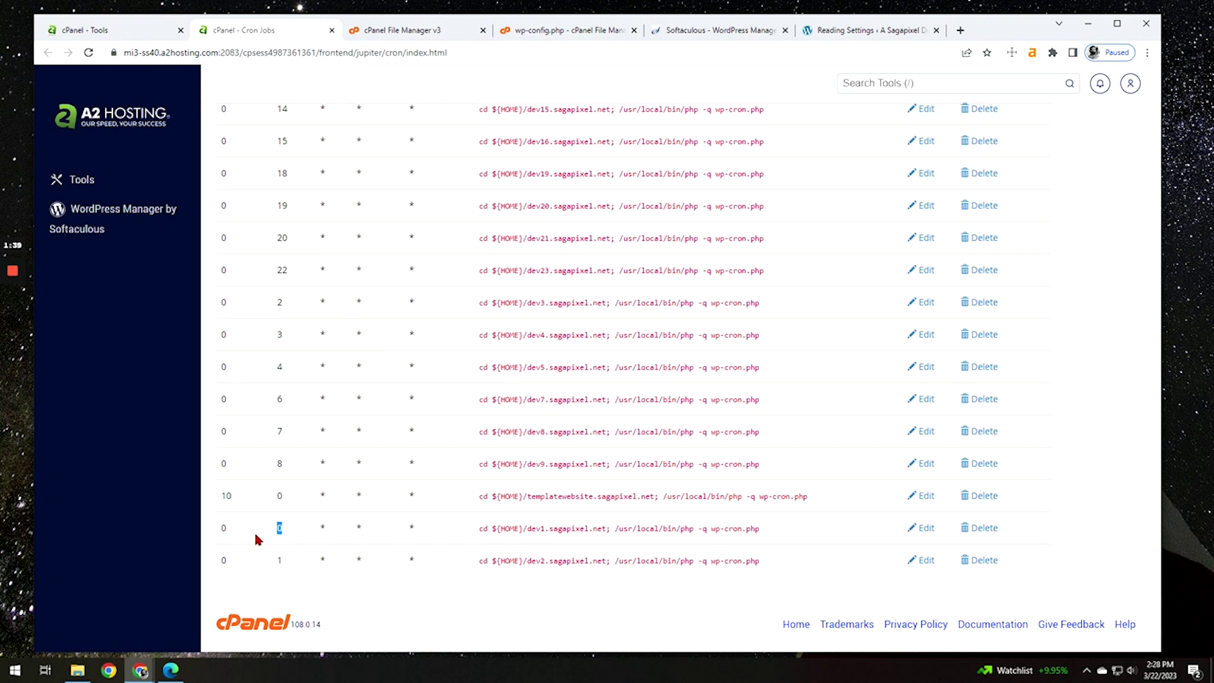
left_click_drag(268, 566, 299, 573)
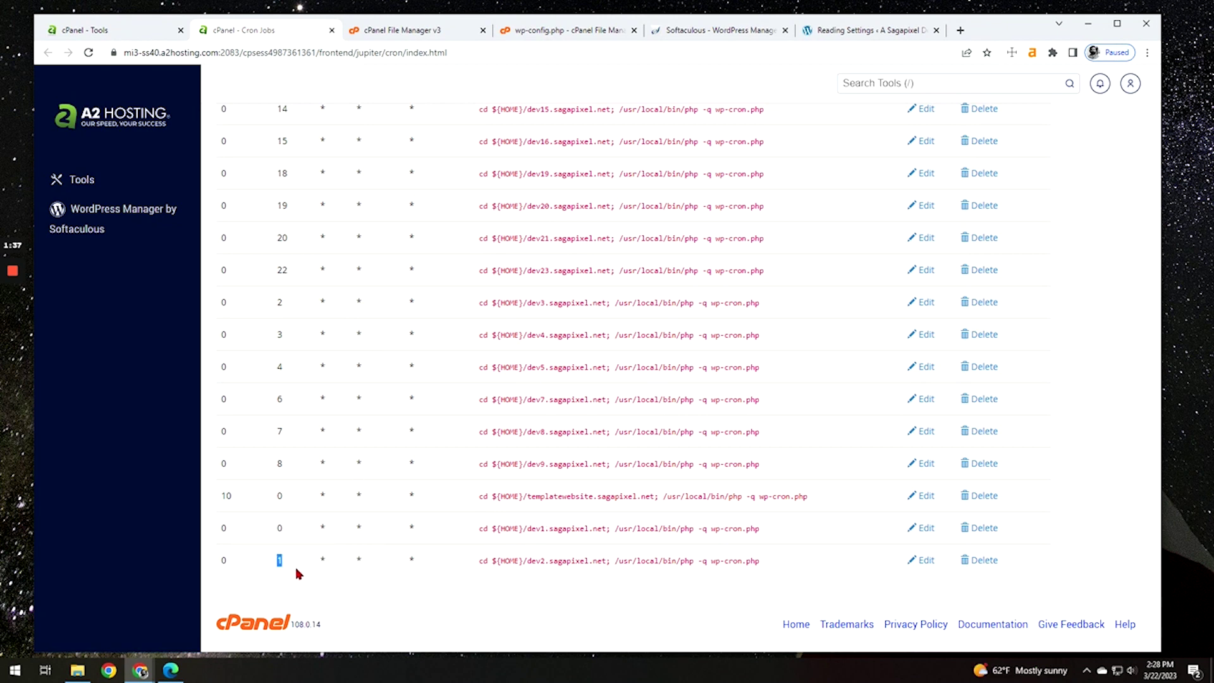
scroll(298, 453, "up", 5)
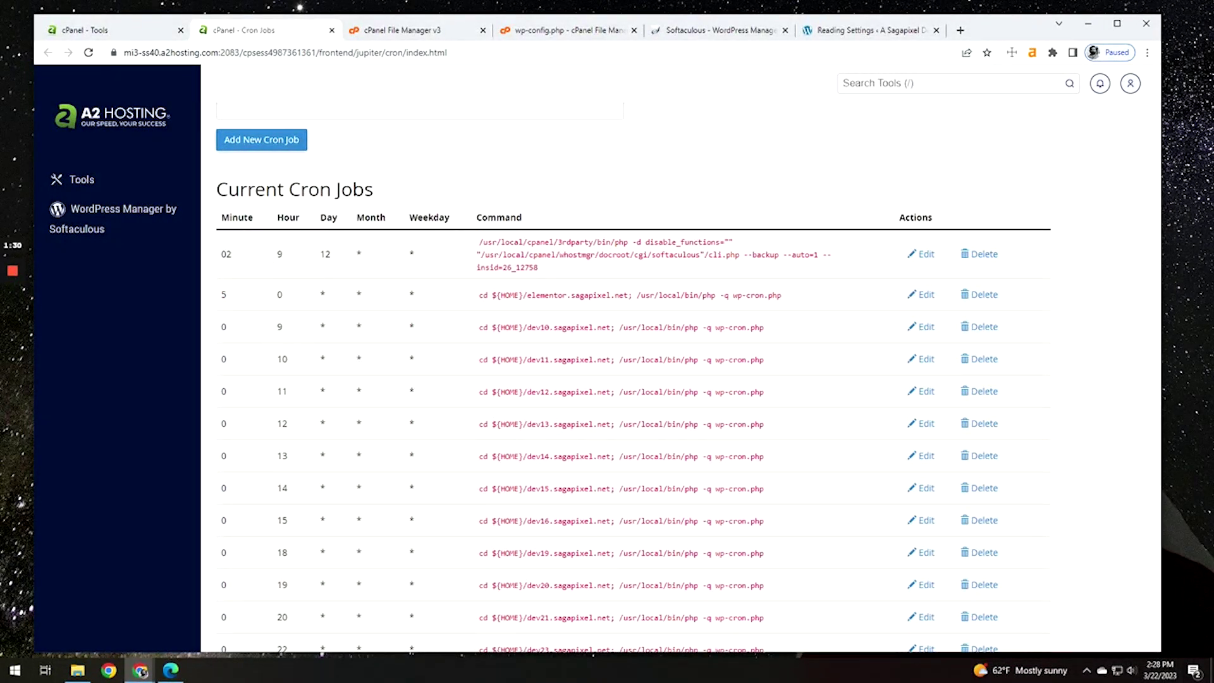
scroll(506, 292, "down", 6)
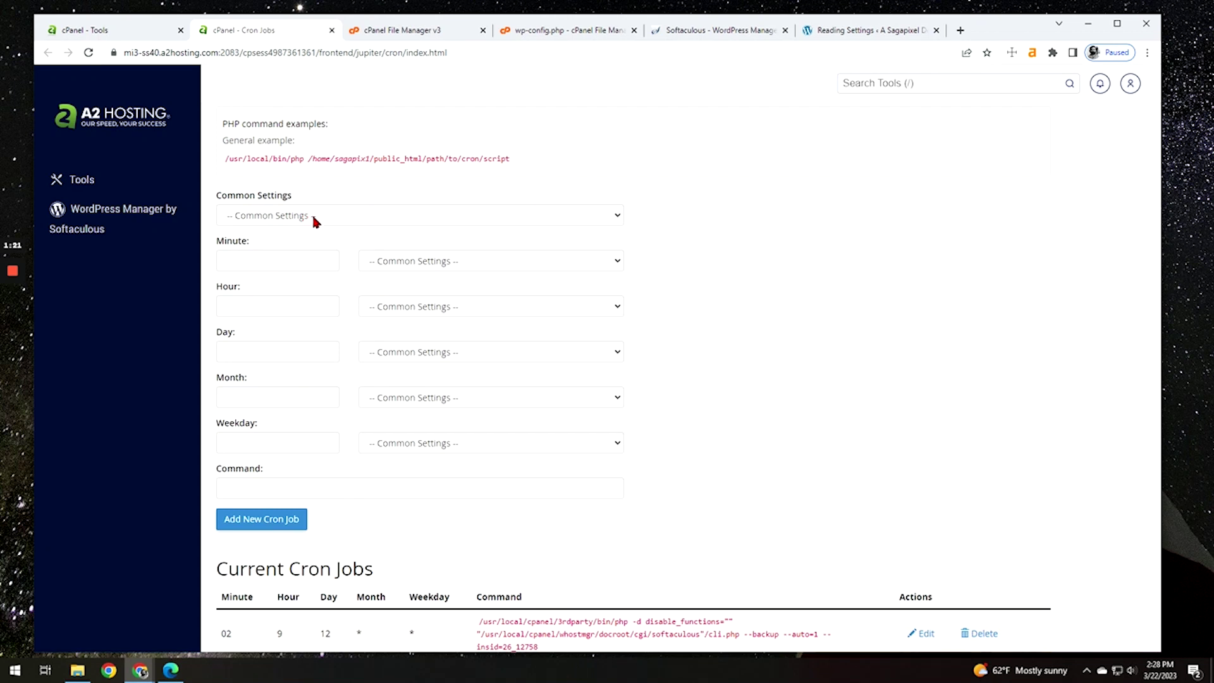
Step: Choose the Once Per Day preset (0 0 * * *) and paste the cd public_html wp-cron.php command
left_click(318, 220)
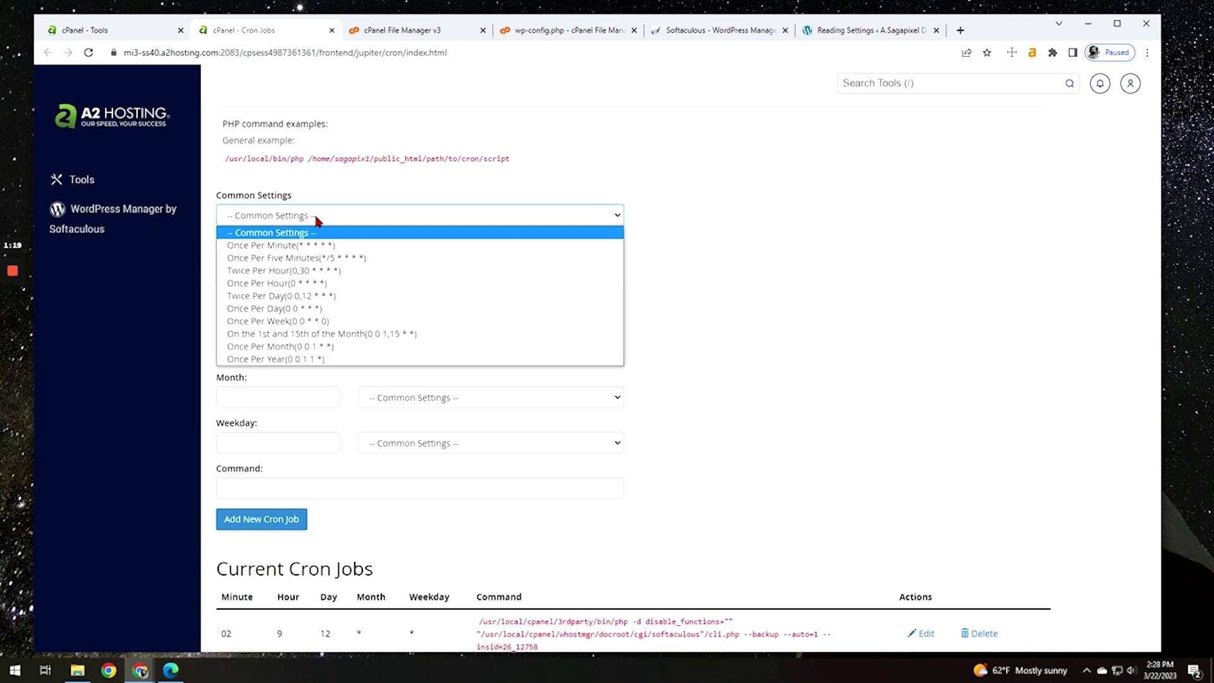
left_click(296, 309)
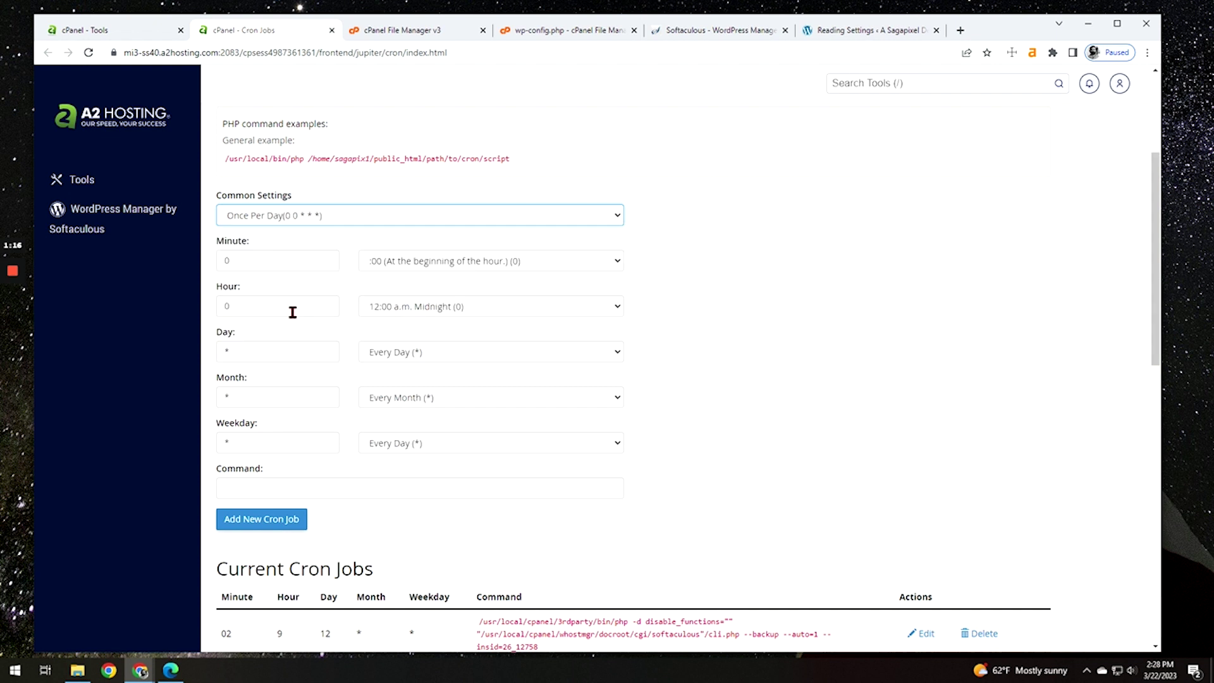
left_click(256, 488)
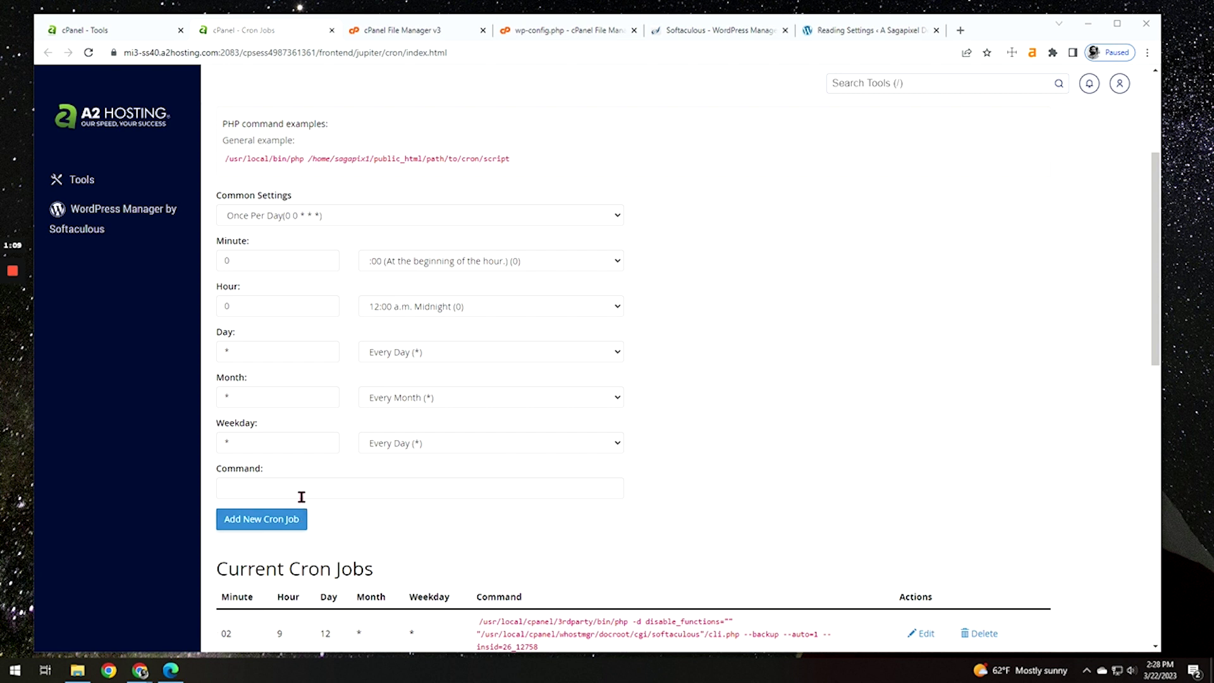
left_click(346, 494)
type("cd ${HOME}/public_html; /usr/local/bin/php -q wp-cron.php")
scroll(468, 518, "down", 2)
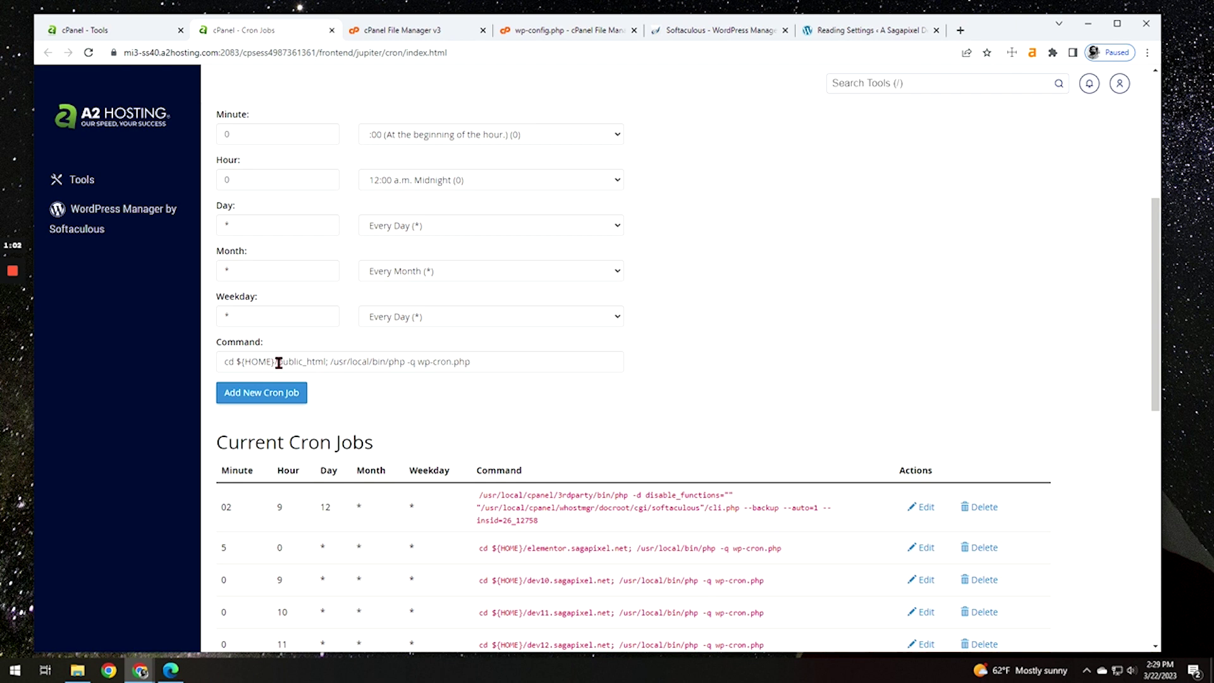
left_click_drag(279, 362, 327, 362)
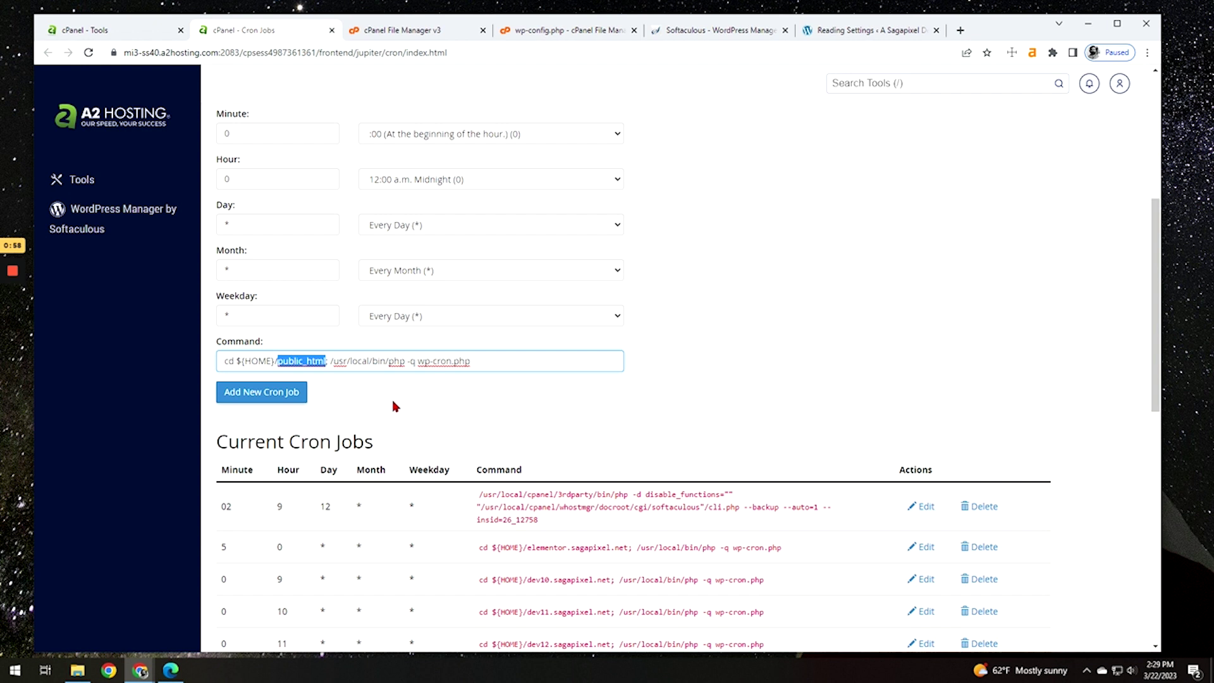
scroll(386, 404, "down", 1)
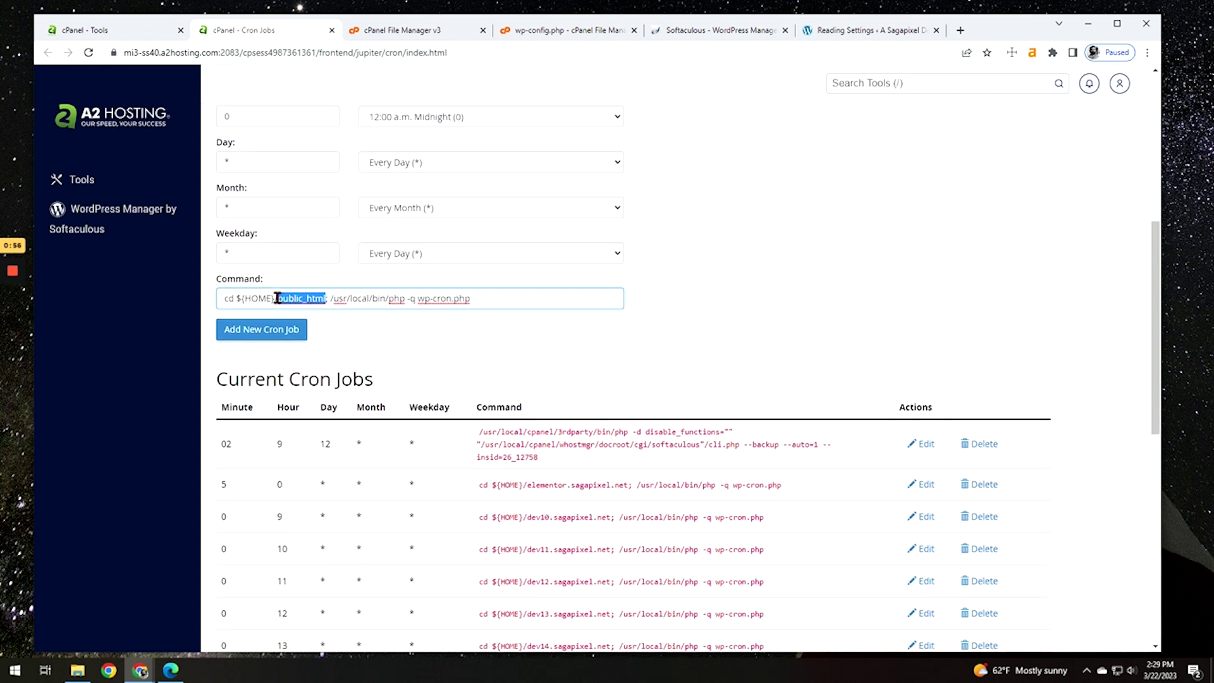
left_click_drag(277, 298, 323, 301)
scroll(683, 509, "down", 2)
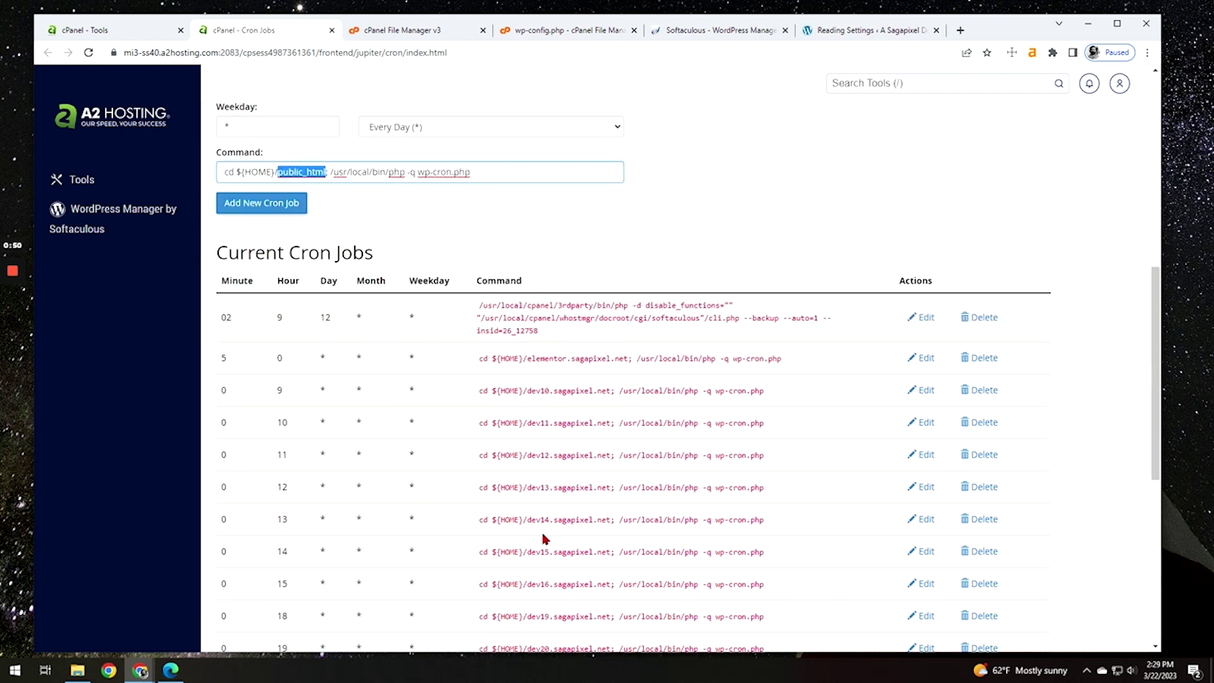
left_click(401, 33)
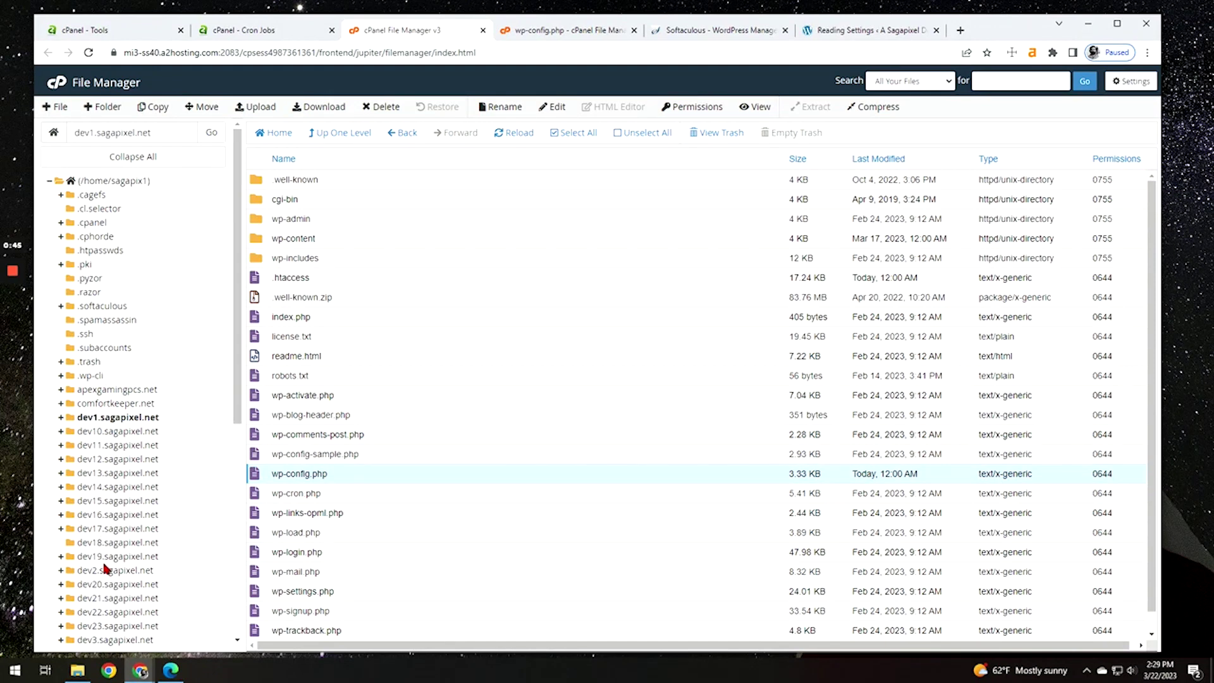
left_click(108, 181)
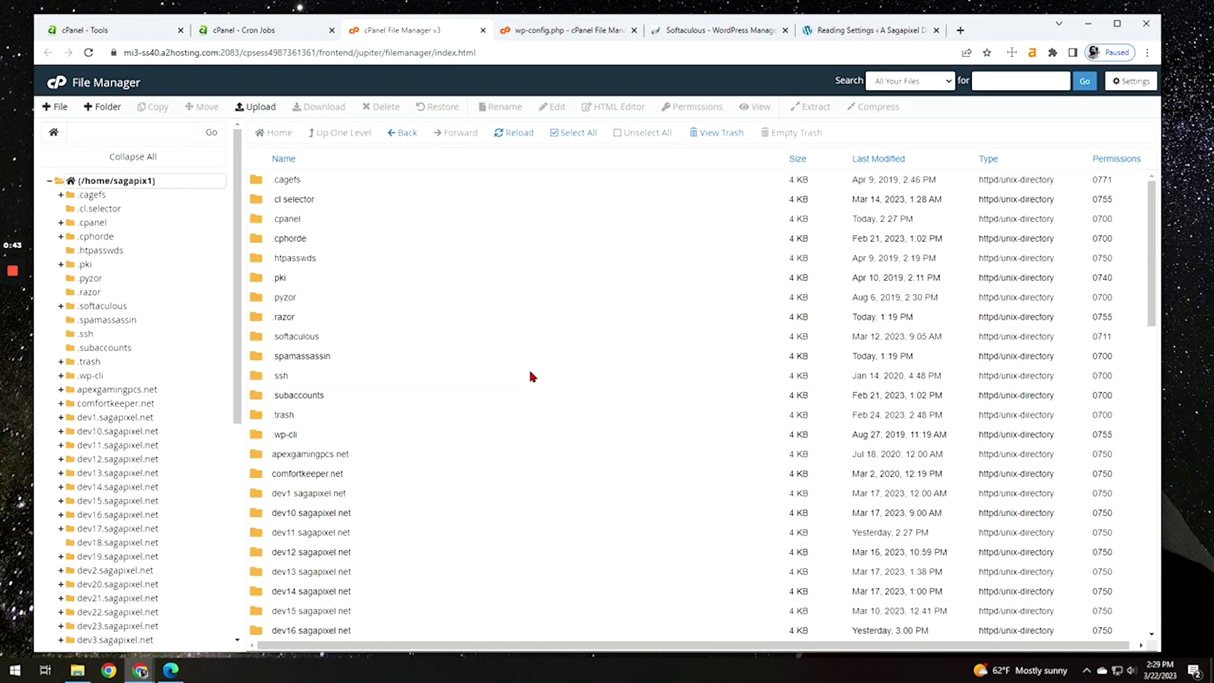
scroll(506, 373, "down", 10)
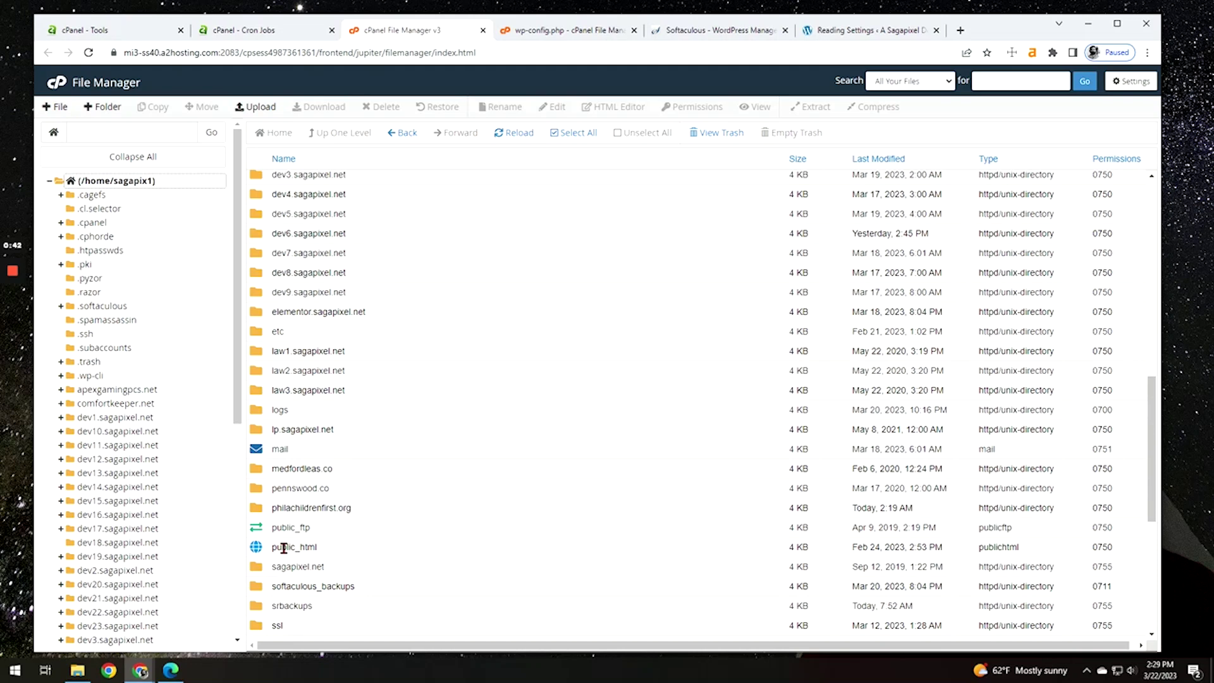
left_click(254, 30)
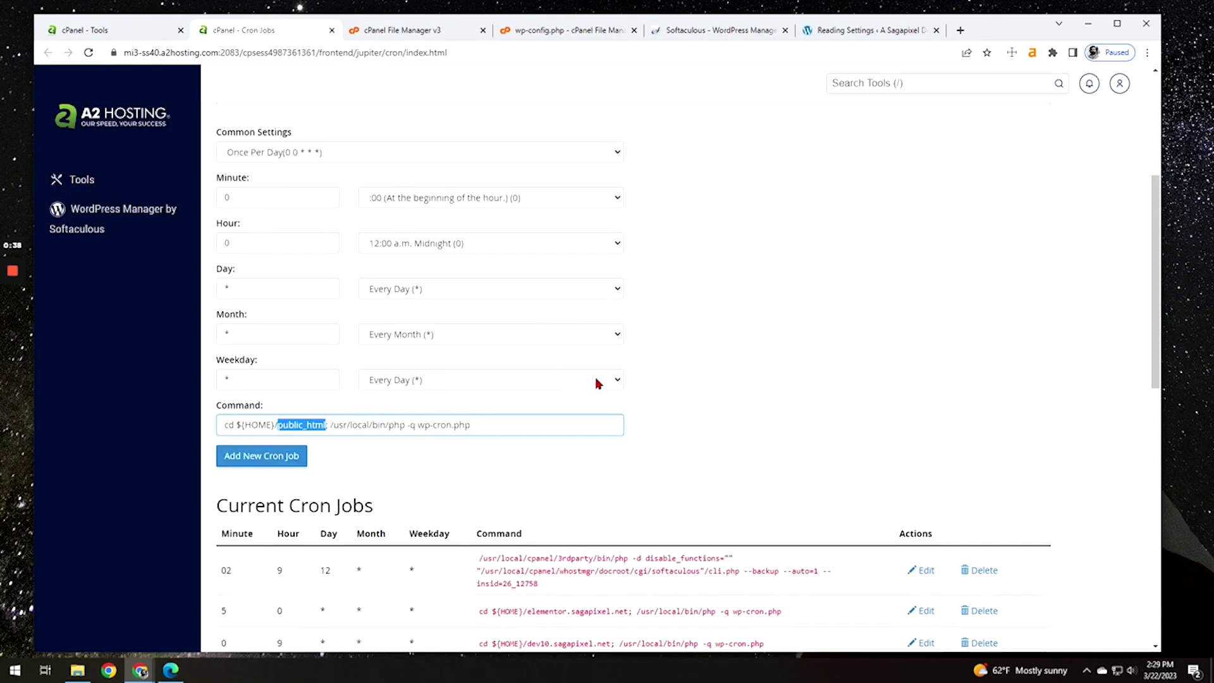
scroll(595, 367, "up", 2)
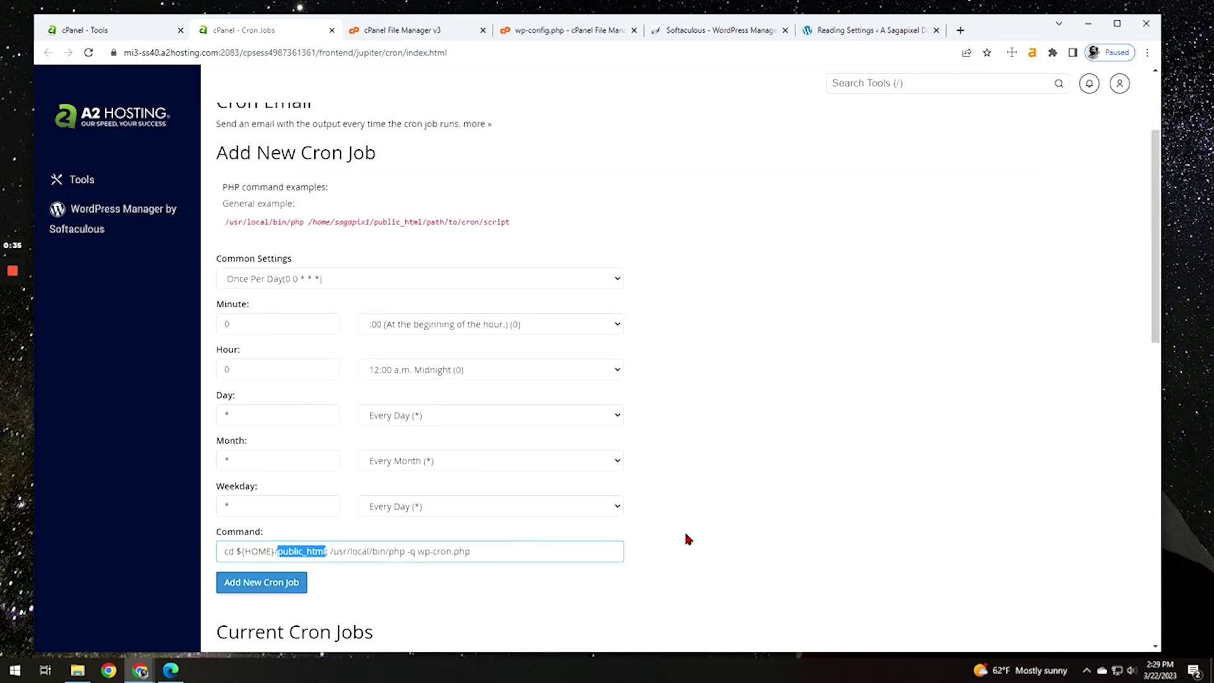